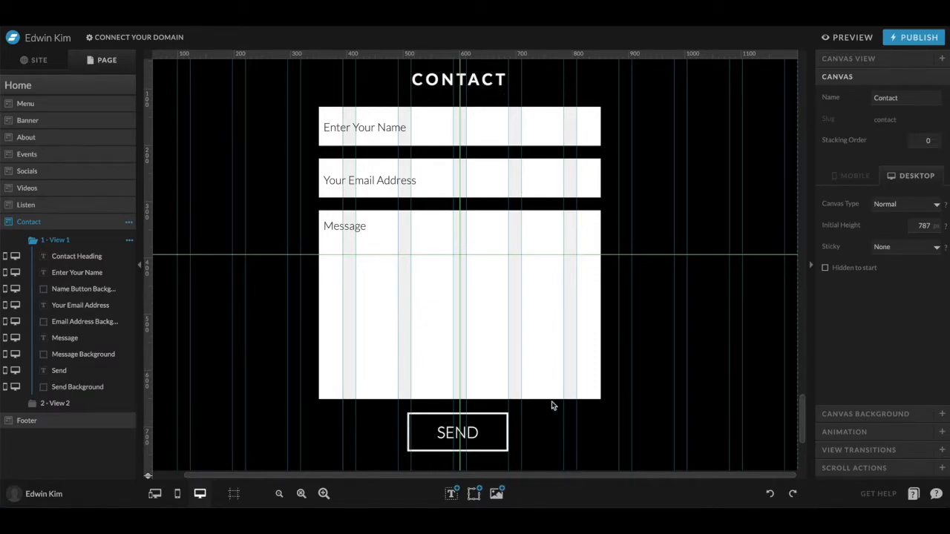
Examine the contact form text properties of the name, email address and message fields in the Contact canvas
left_click(376, 129)
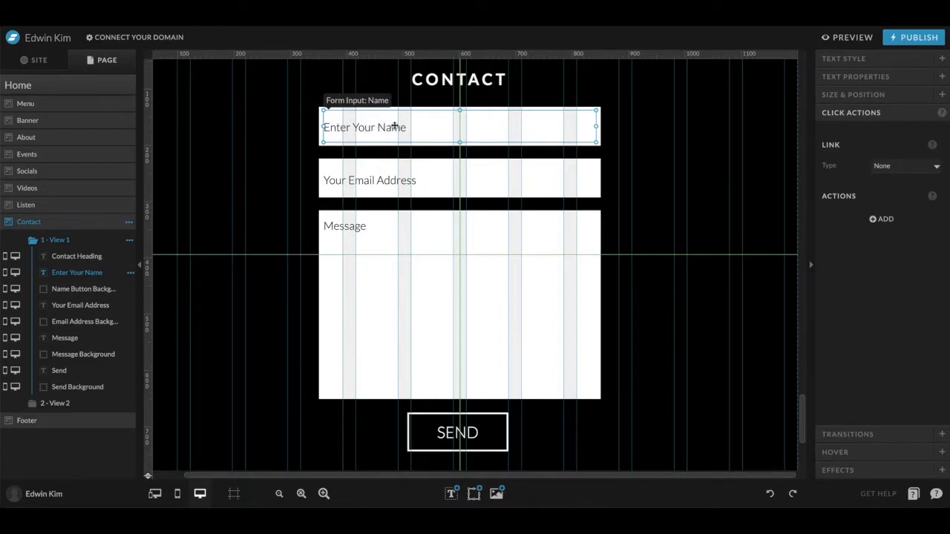
left_click(451, 183)
left_click(427, 236)
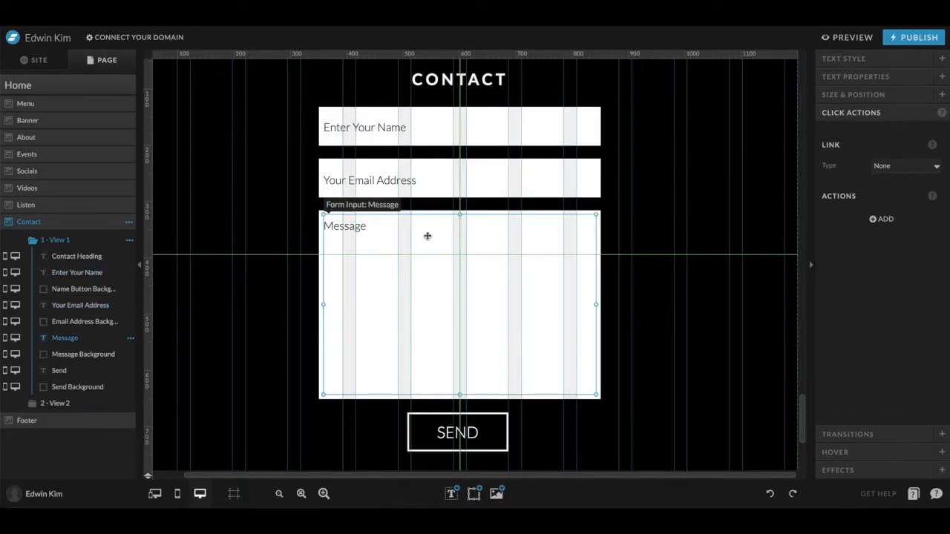
left_click(519, 128)
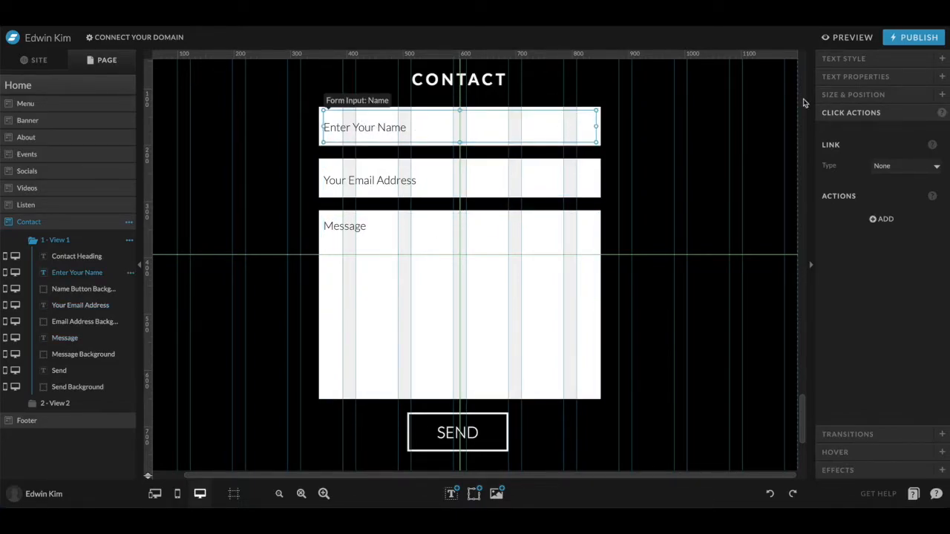
left_click(887, 77)
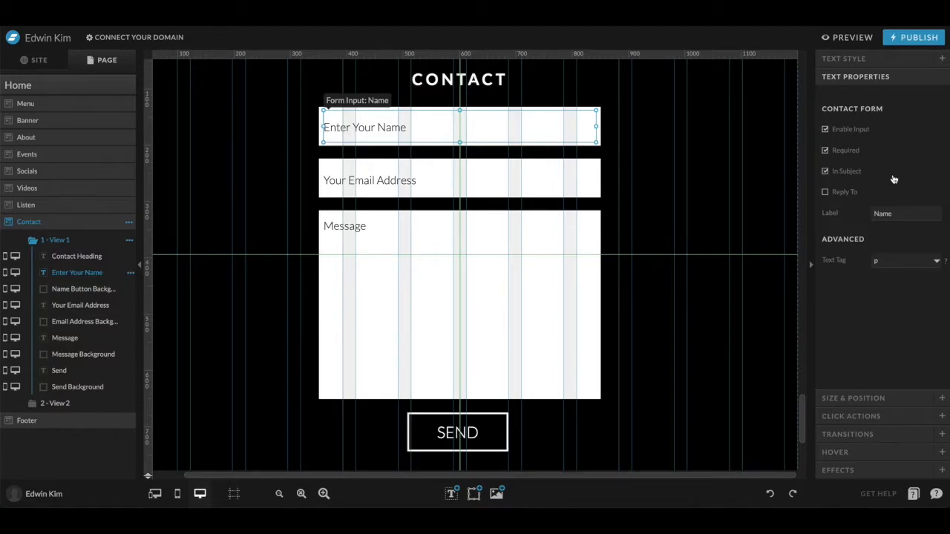
left_click(496, 178)
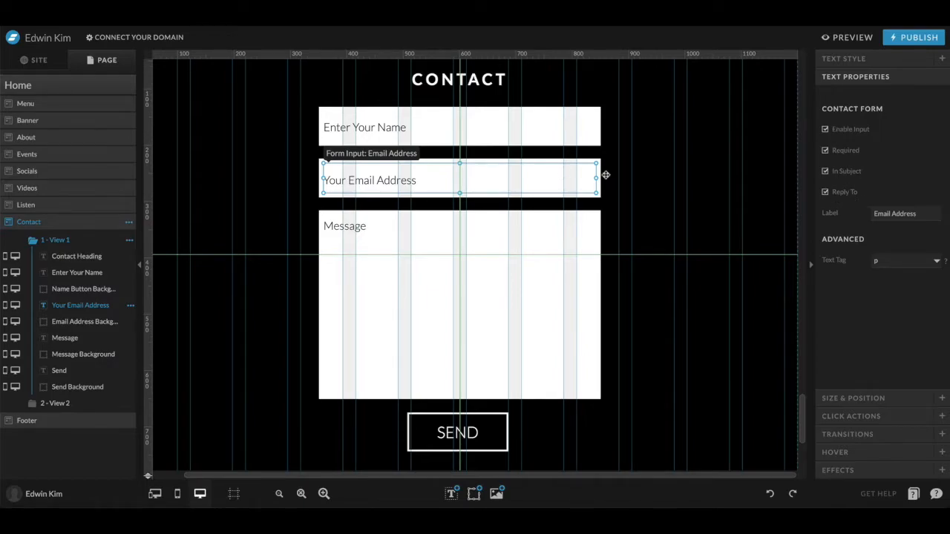
left_click(544, 249)
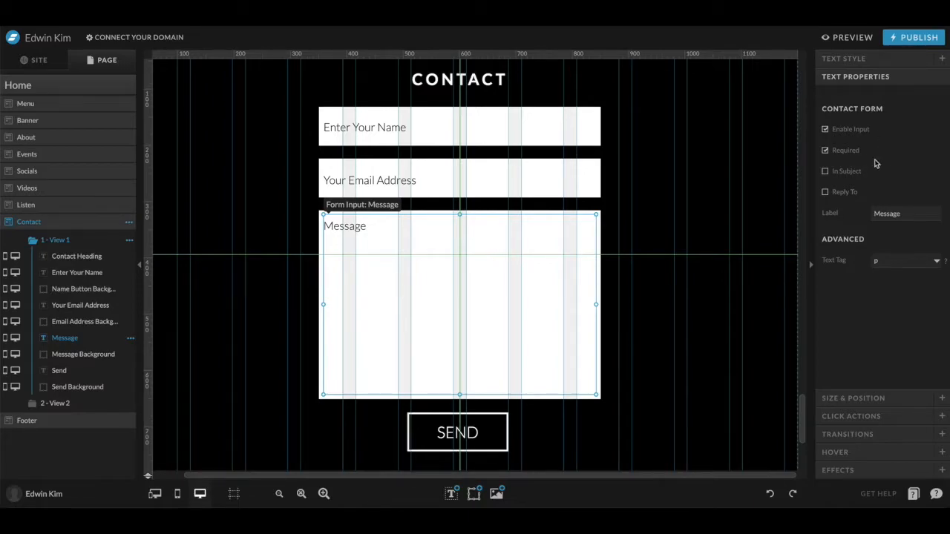
Review the Send text's click action settings and the second canvas view it links to
left_click(482, 428)
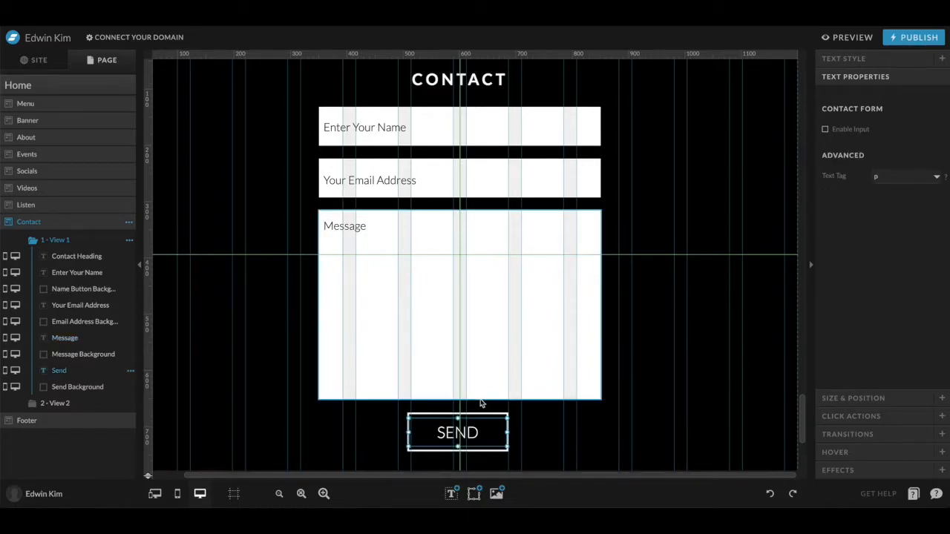
left_click(869, 417)
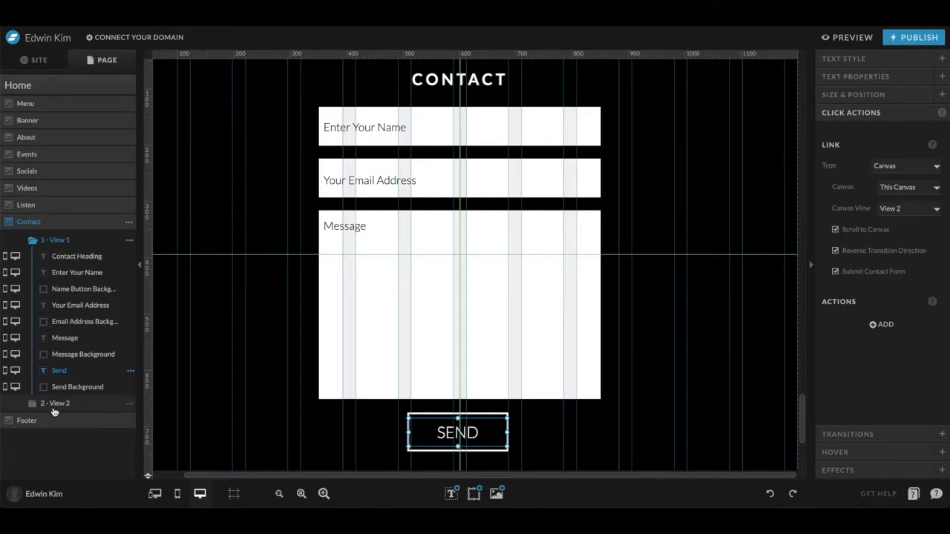
left_click(129, 404)
left_click(129, 407)
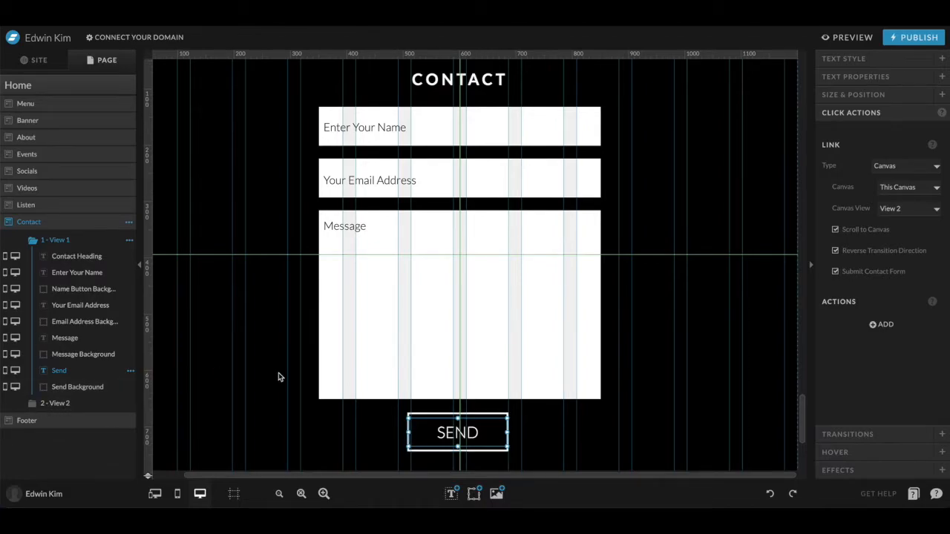
left_click(651, 149)
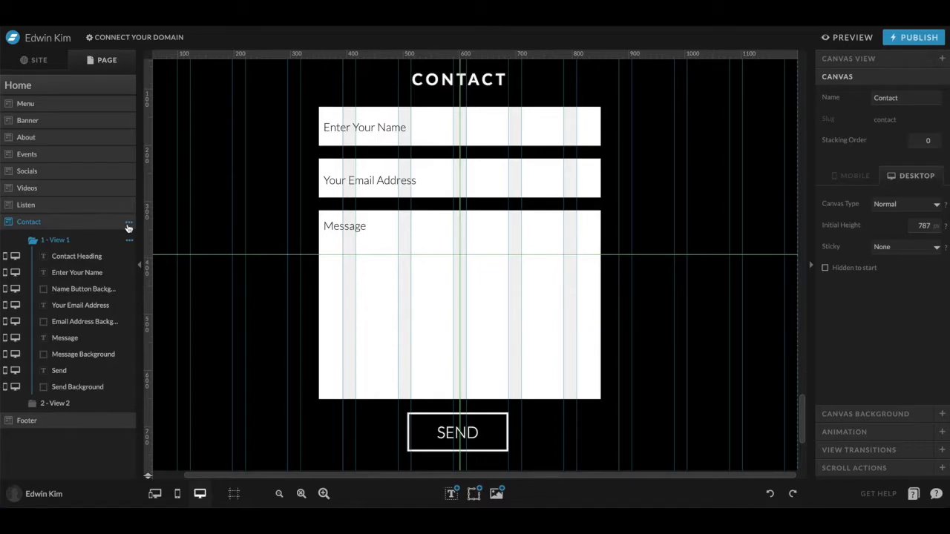
Add a new canvas view to the Contact canvas
scroll(361, 218, "up", 1)
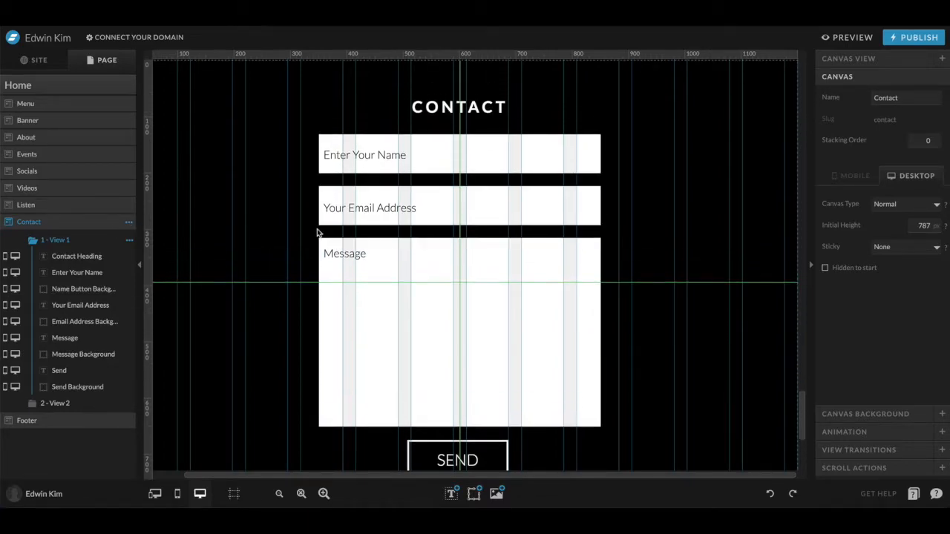
scroll(317, 233, "up", 3)
scroll(349, 206, "down", 6)
scroll(349, 204, "up", 1)
scroll(263, 221, "up", 2)
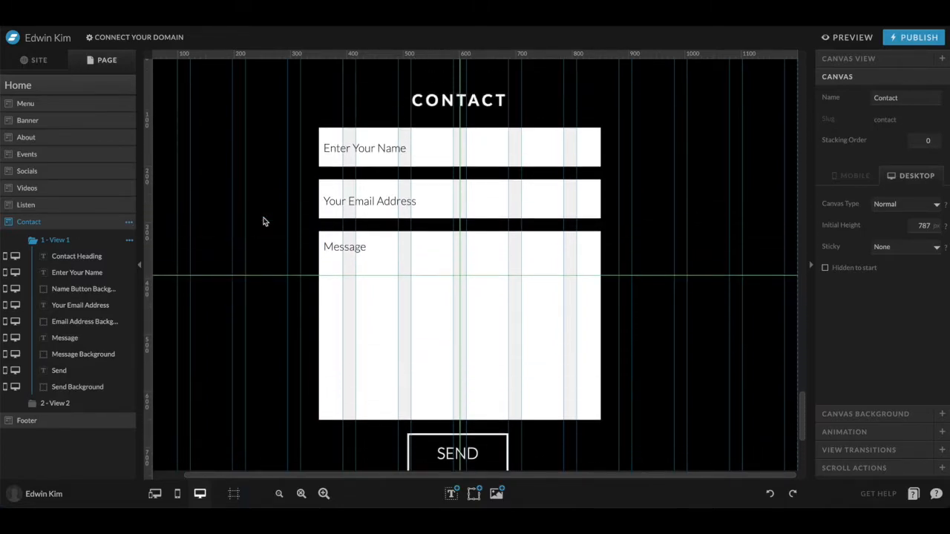
left_click(130, 224)
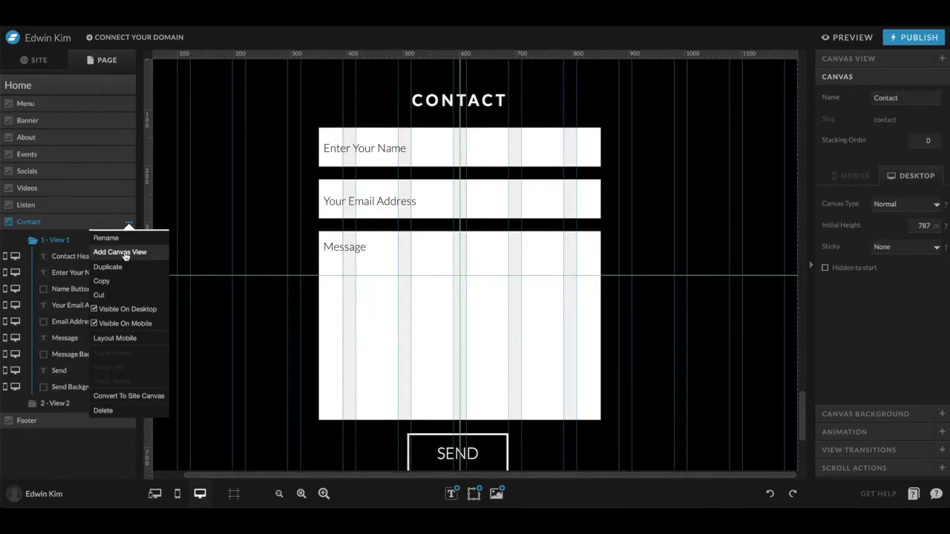
left_click(124, 253)
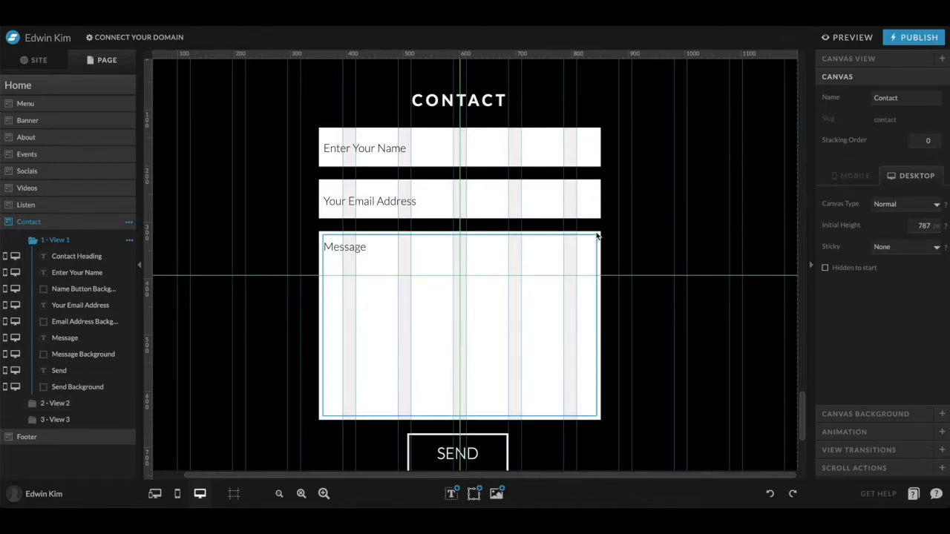
Test the contact form in the site preview by submitting a filled-in message, and close the preview
scroll(621, 295, "down", 2)
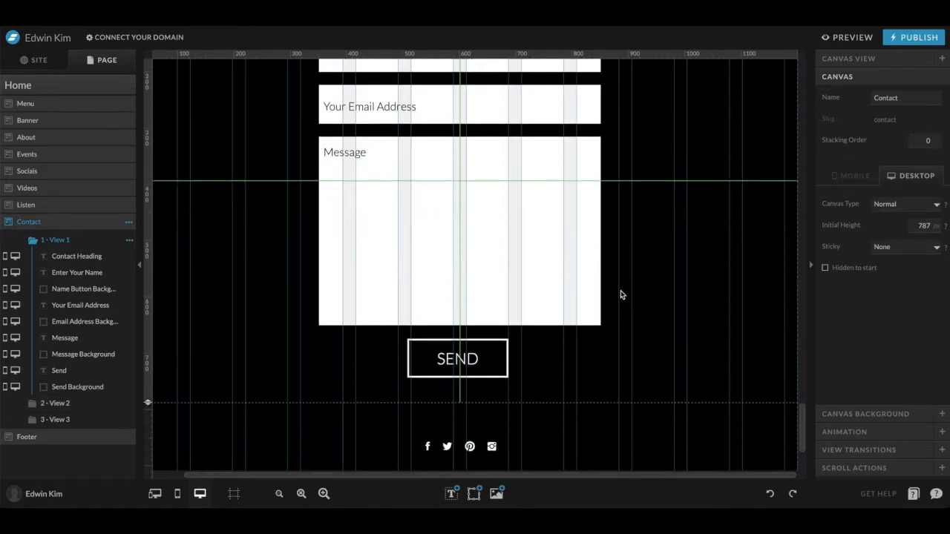
scroll(622, 295, "up", 1)
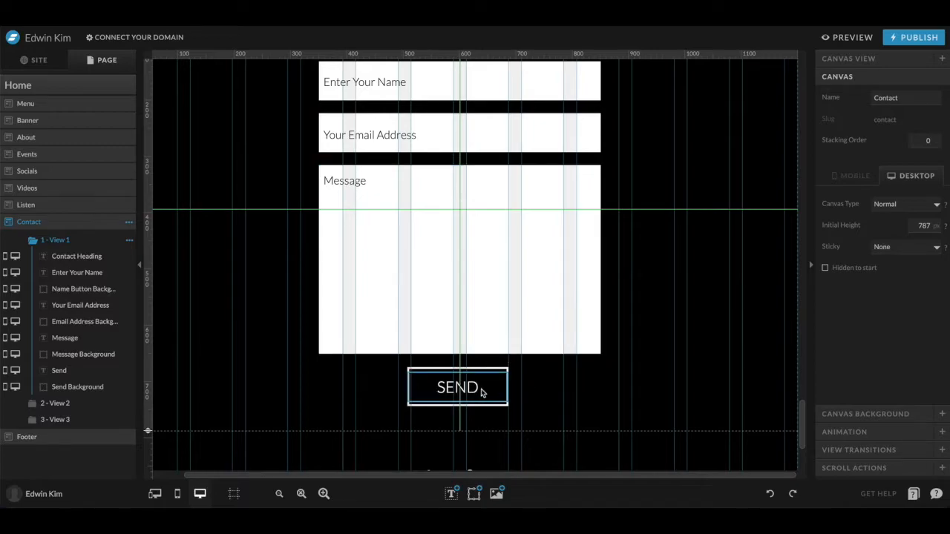
scroll(487, 326, "up", 2)
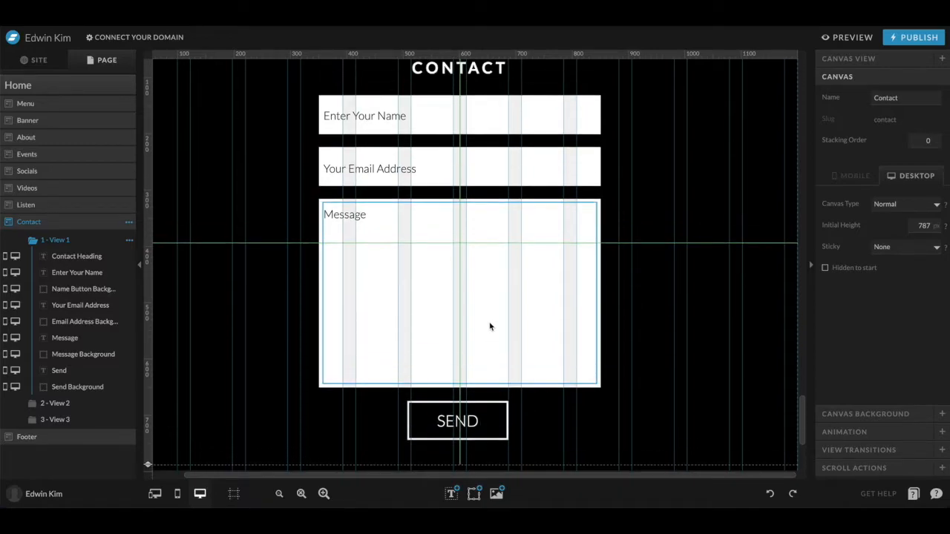
left_click(851, 41)
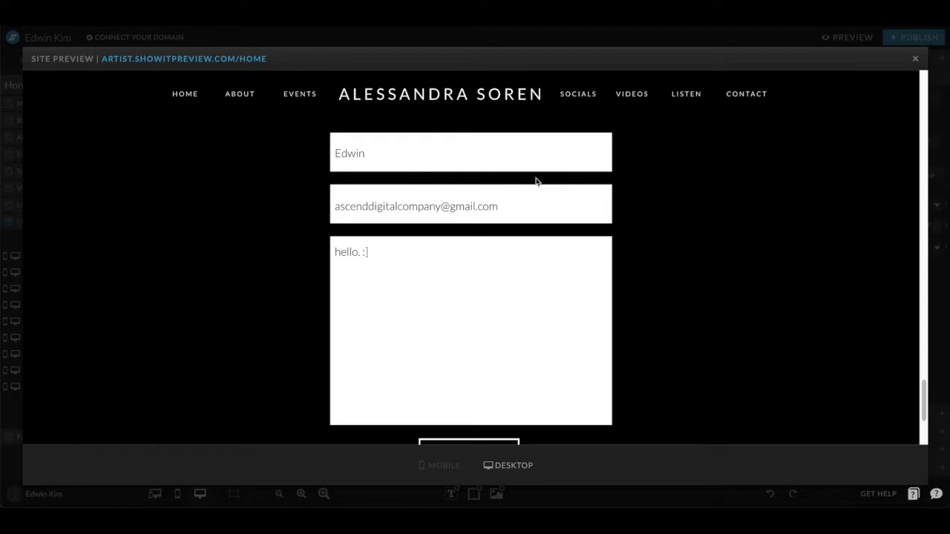
scroll(550, 262, "down", 1)
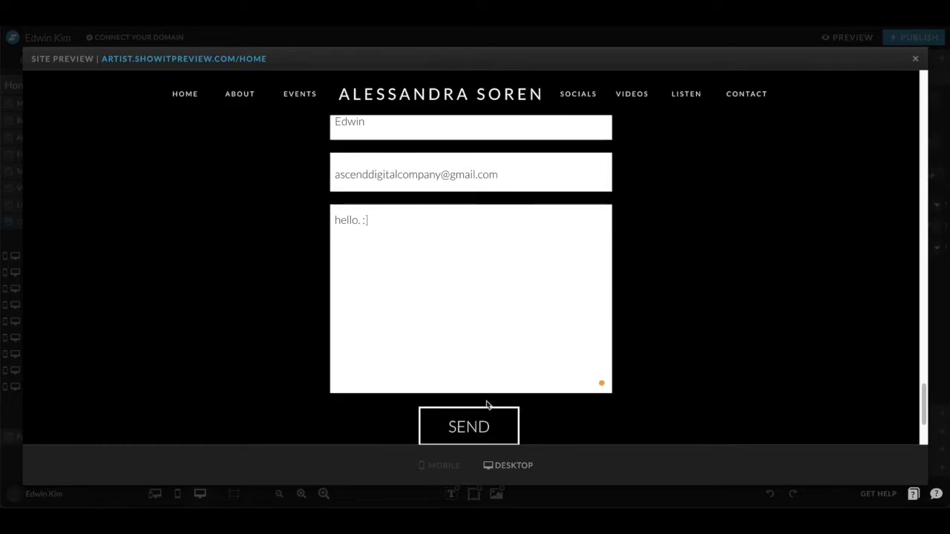
left_click(479, 432)
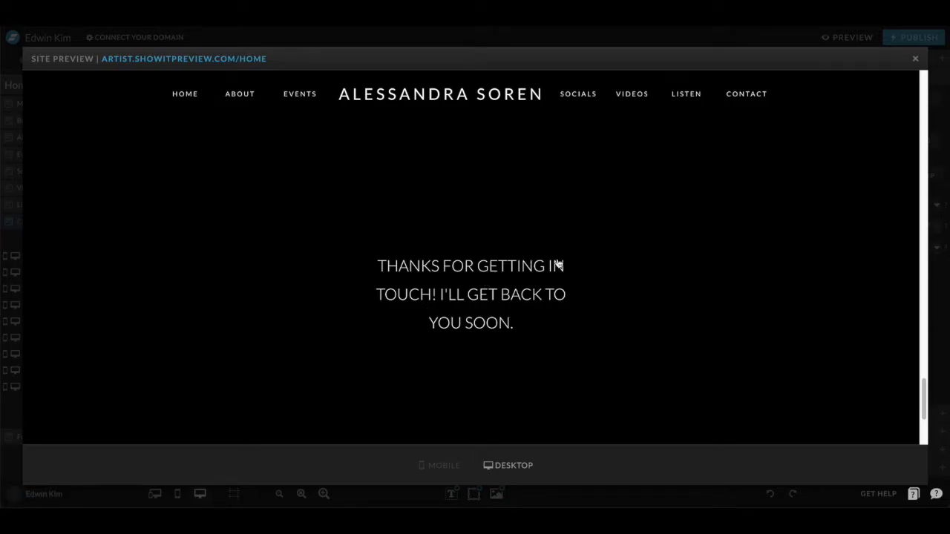
left_click(914, 58)
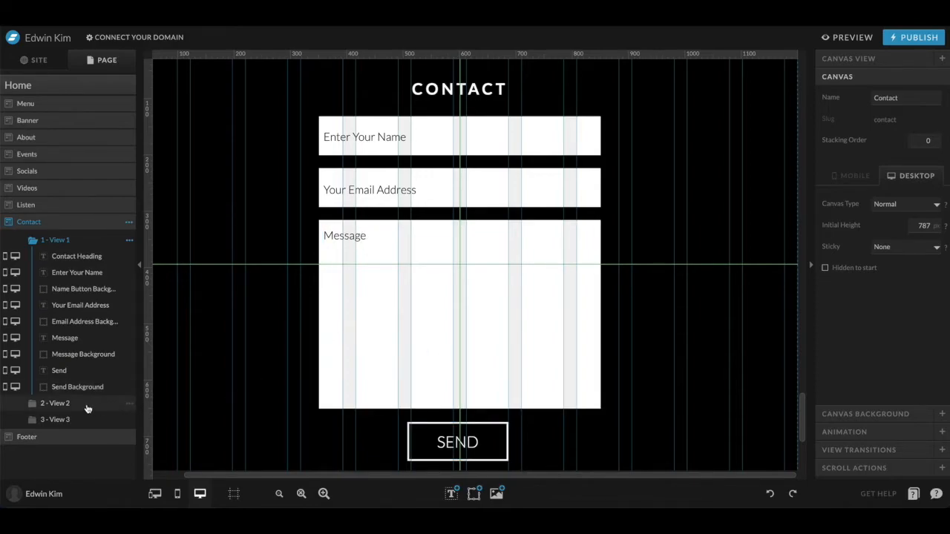
left_click(478, 443)
left_click(678, 402)
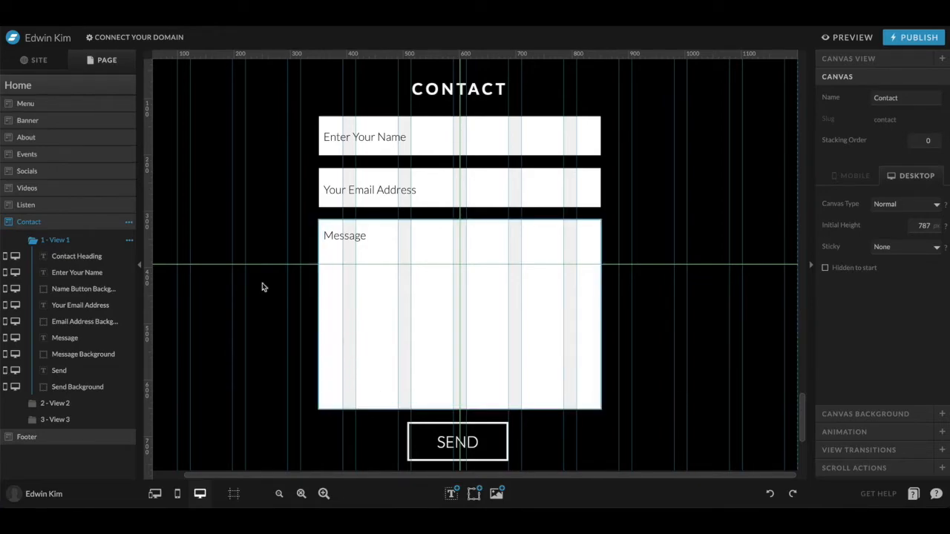
left_click(129, 240)
left_click(129, 222)
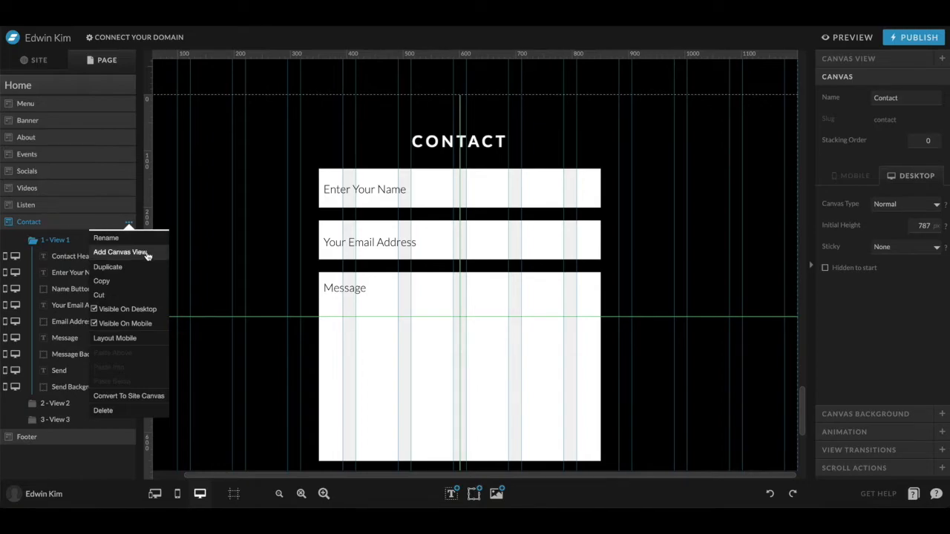
left_click(229, 400)
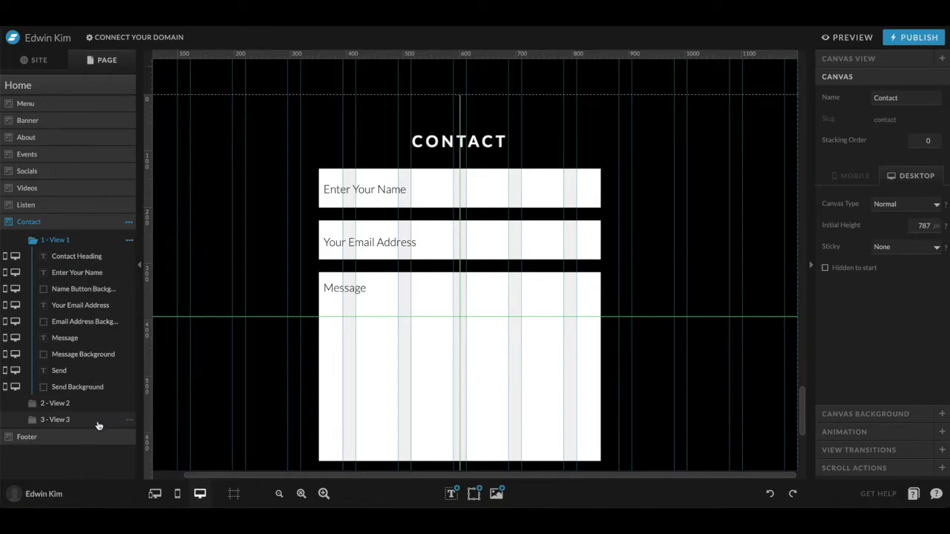
Add a paragraph text box to View 3 of the Contact canvas and enlarge it near the canvas centre
left_click(85, 427)
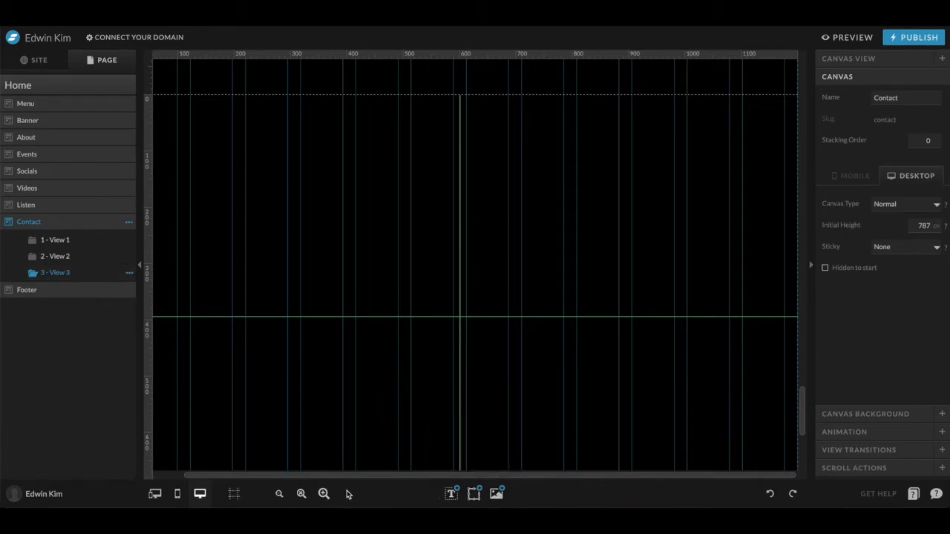
mouse_move(453, 496)
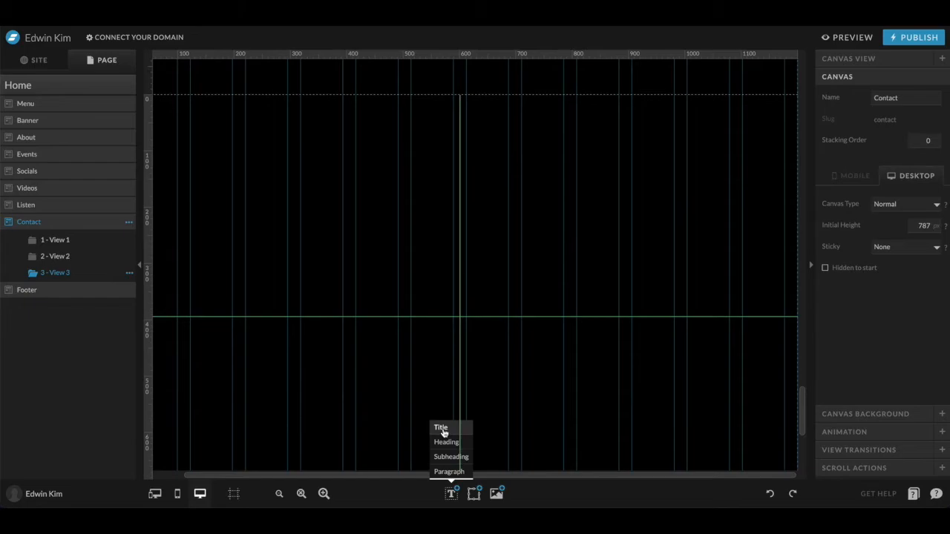
left_click(456, 473)
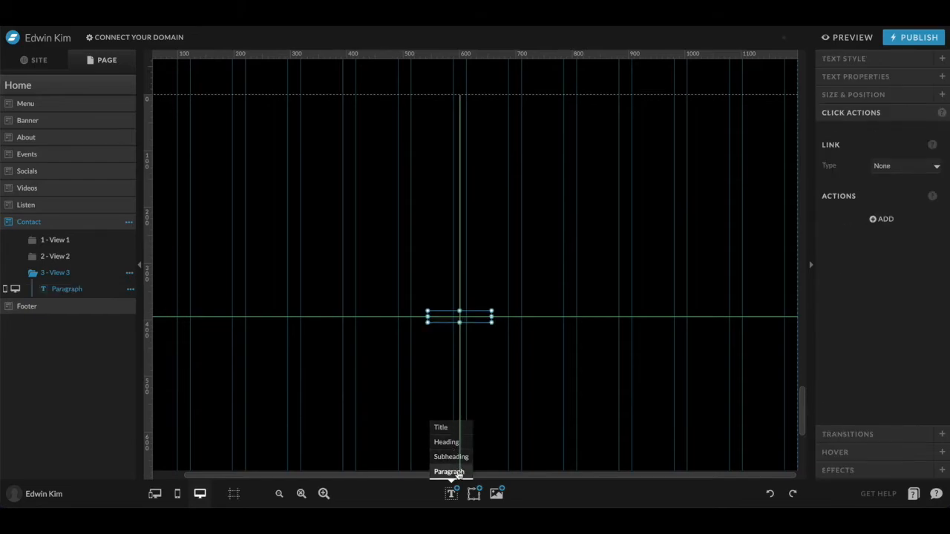
left_click_drag(491, 312, 559, 267)
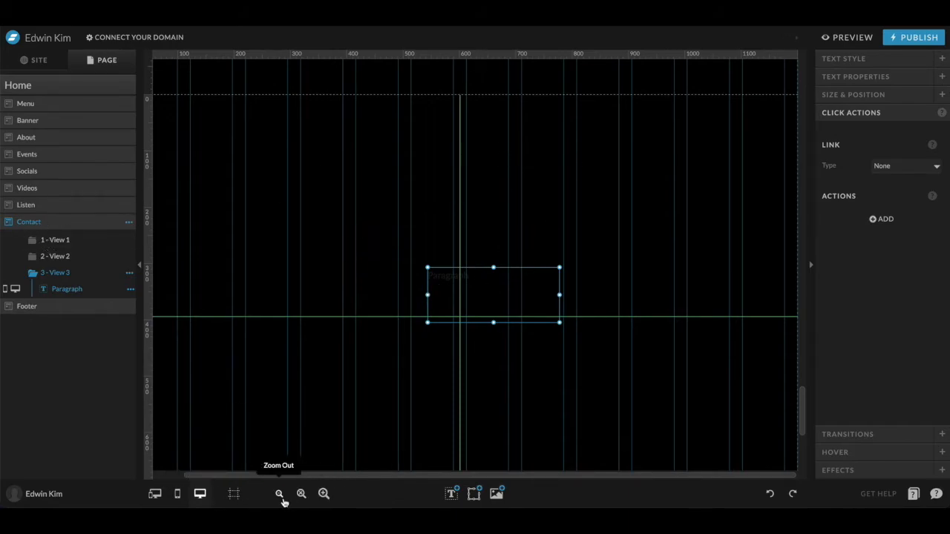
left_click(280, 494)
left_click_drag(511, 210, 479, 230)
scroll(550, 243, "up", 4)
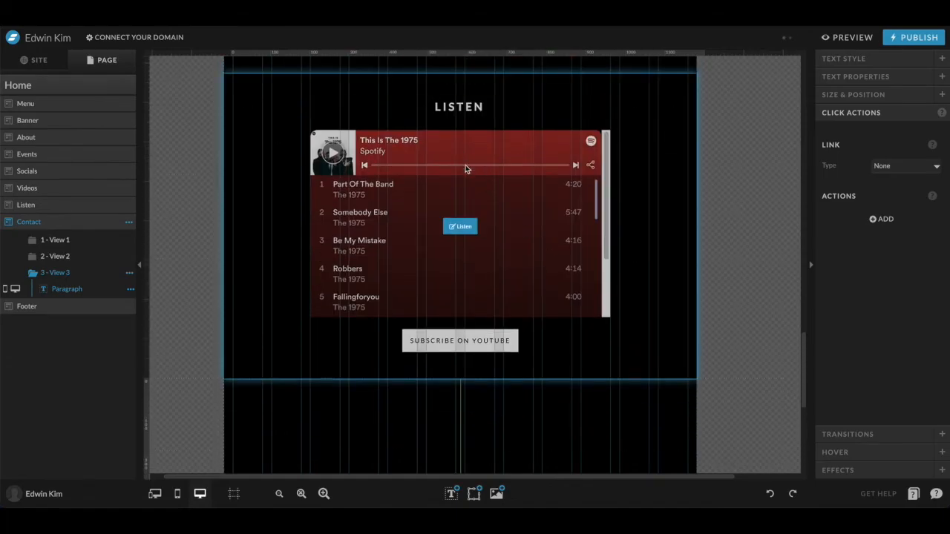
scroll(466, 165, "down", 4)
left_click_drag(501, 277, 562, 268)
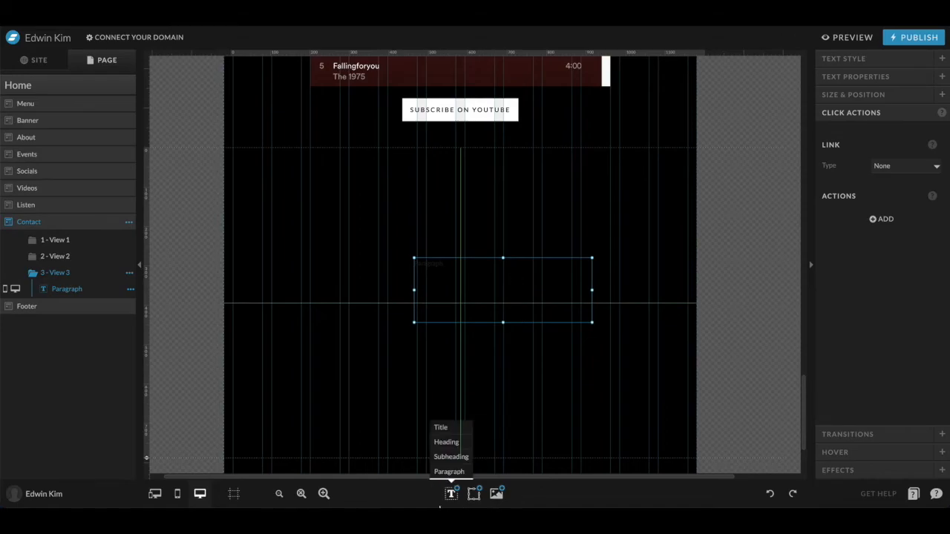
Fill the paragraph with "Thank you for getting in touch with us. Your messsage has been sent." and centre it on the canvas with centred alignment
left_click(323, 494)
left_click(324, 494)
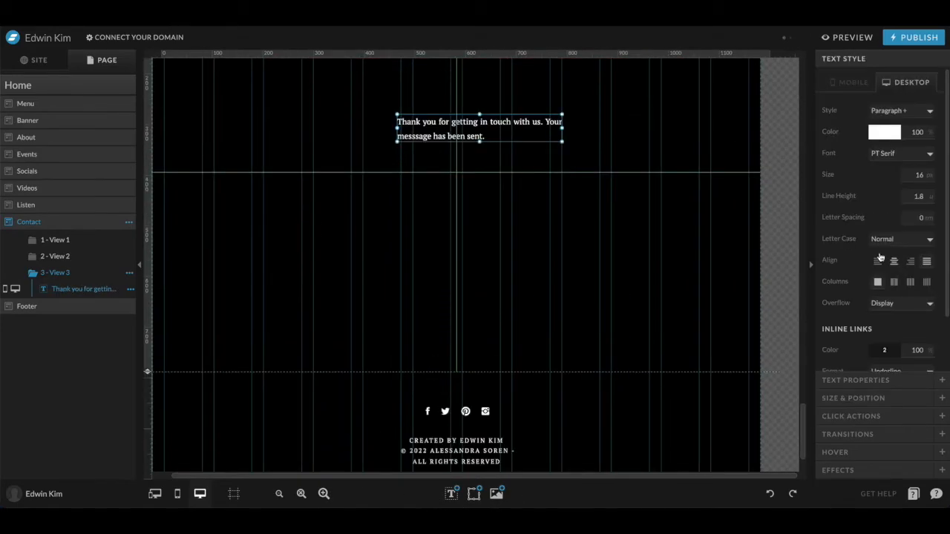
left_click(894, 261)
left_click_drag(519, 111, 487, 164)
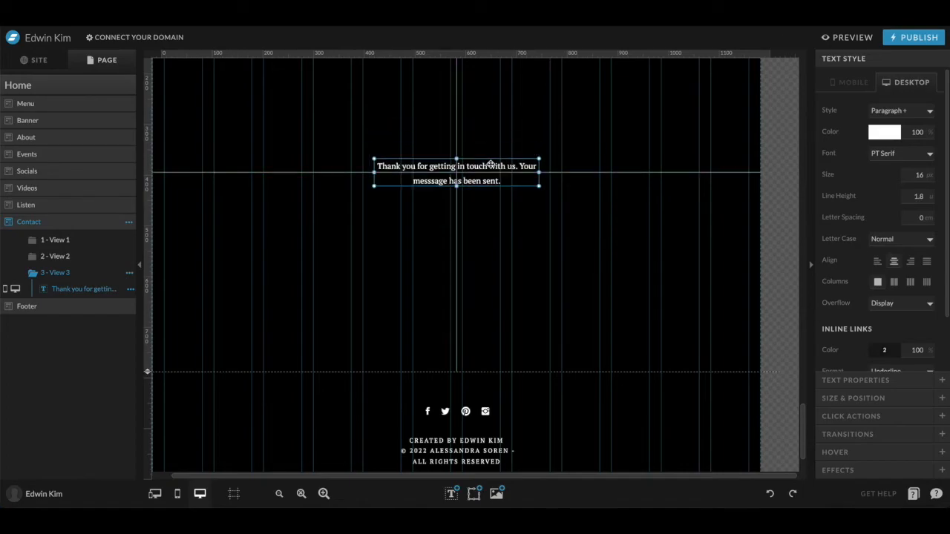
Set the thank-you text size to 22 px and widen its box so the message fits on two lines
left_click(593, 155)
left_click(538, 167)
left_click(927, 174)
left_click(928, 172)
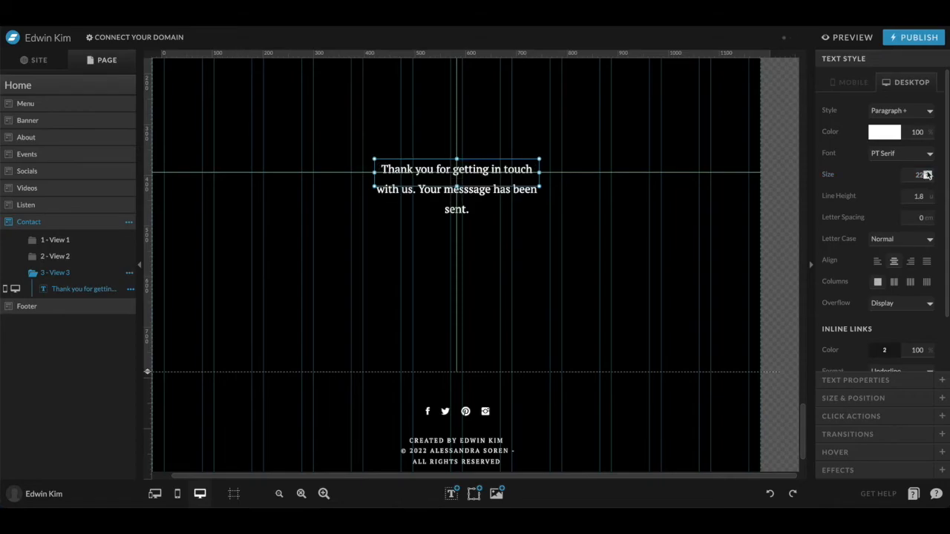
left_click(391, 223)
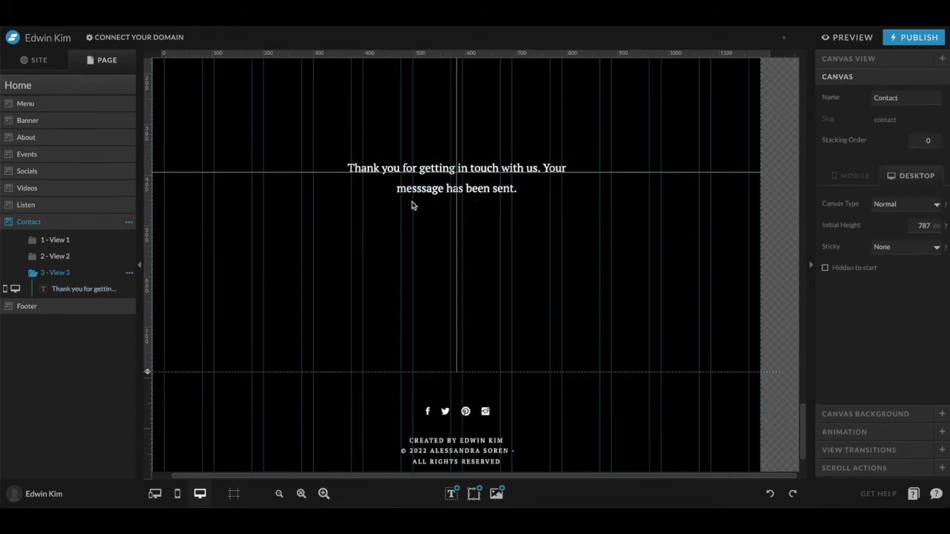
Set the click action of the Send text in View 1 of the Contact canvas to link to View 3
left_click(60, 241)
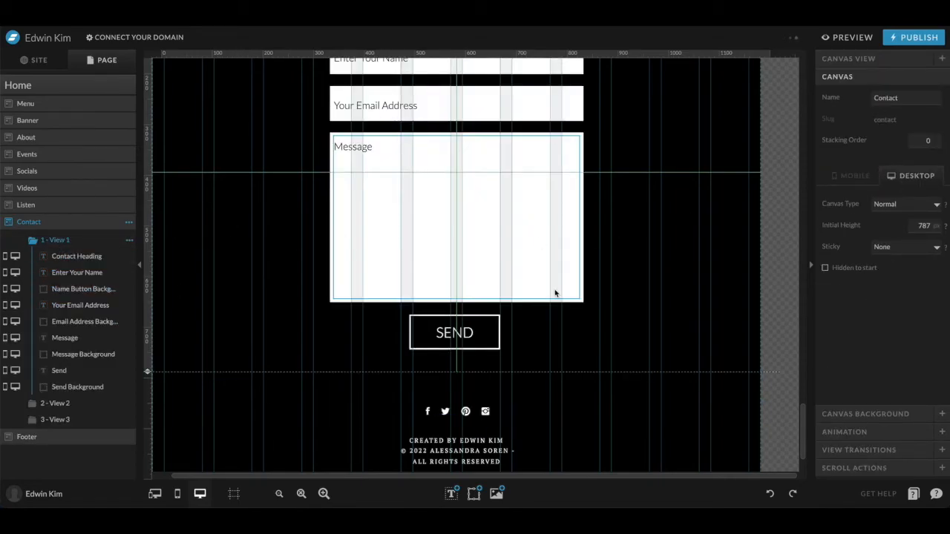
scroll(549, 320, "up", 2)
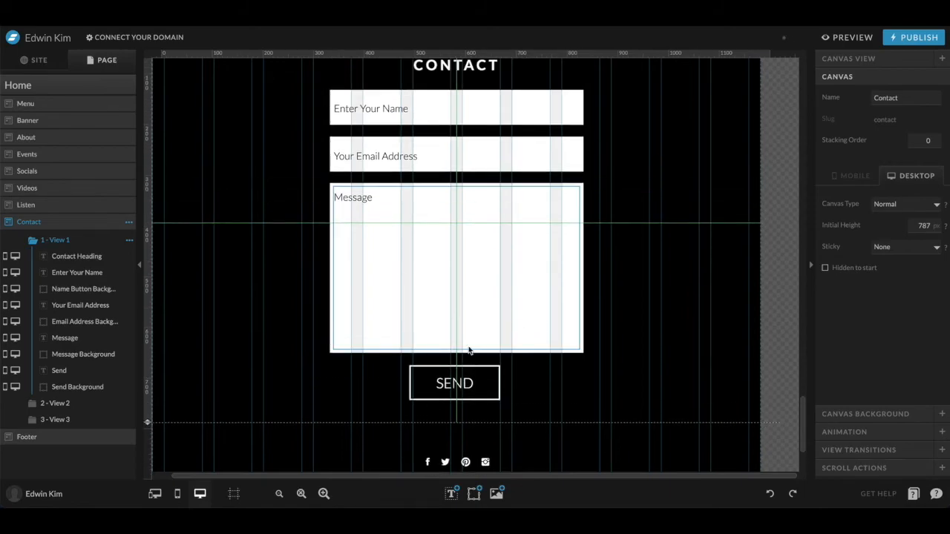
left_click(454, 384)
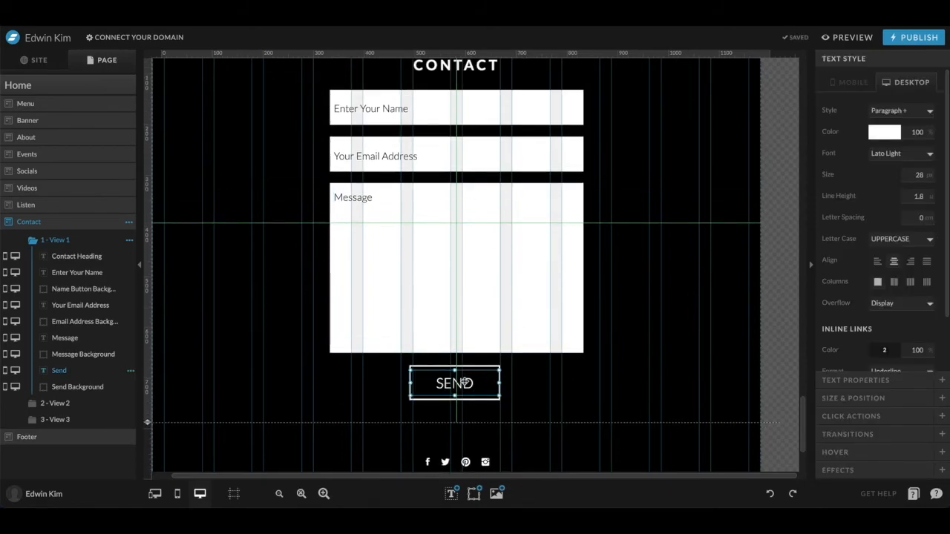
left_click(891, 417)
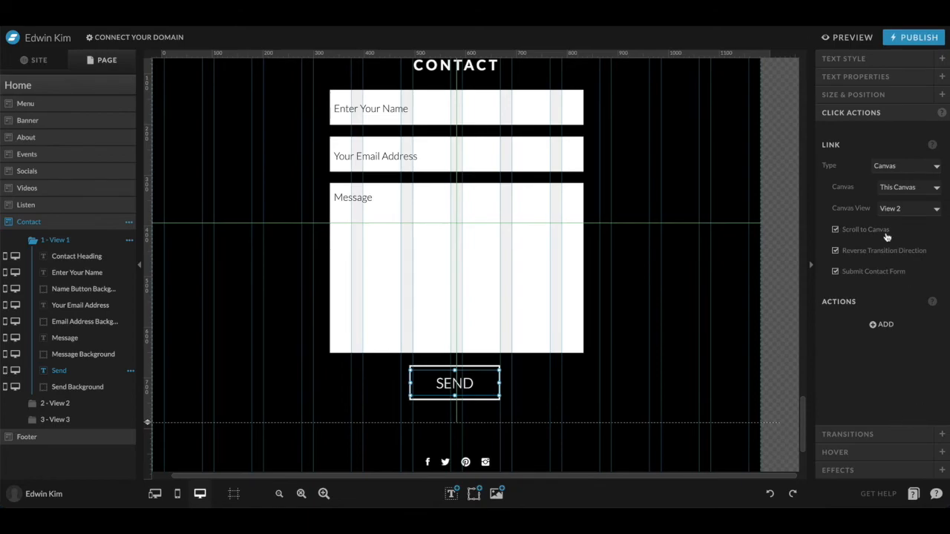
left_click(924, 214)
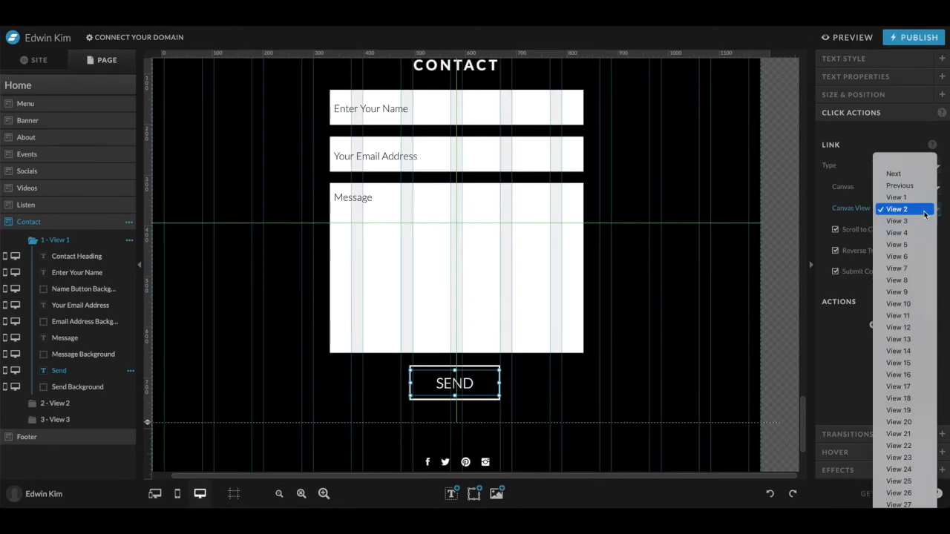
left_click(917, 222)
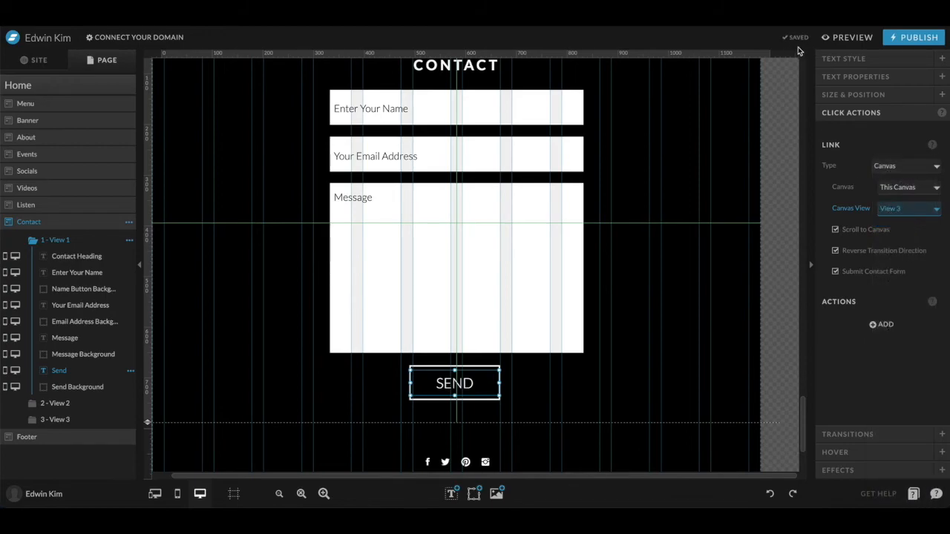
Test the contact form in the site preview by entering a name, an e-mail address and the message "Hello :D", and send it
left_click(846, 40)
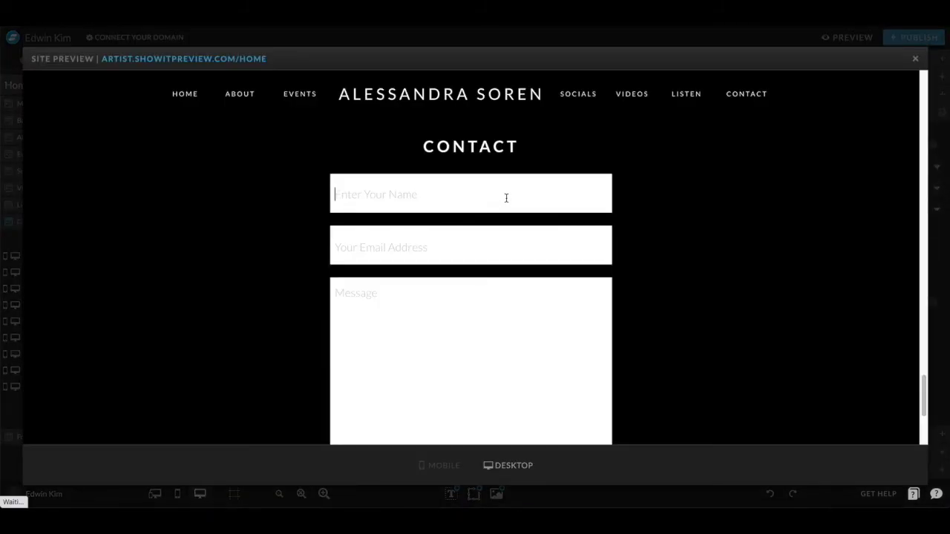
type("Edwin")
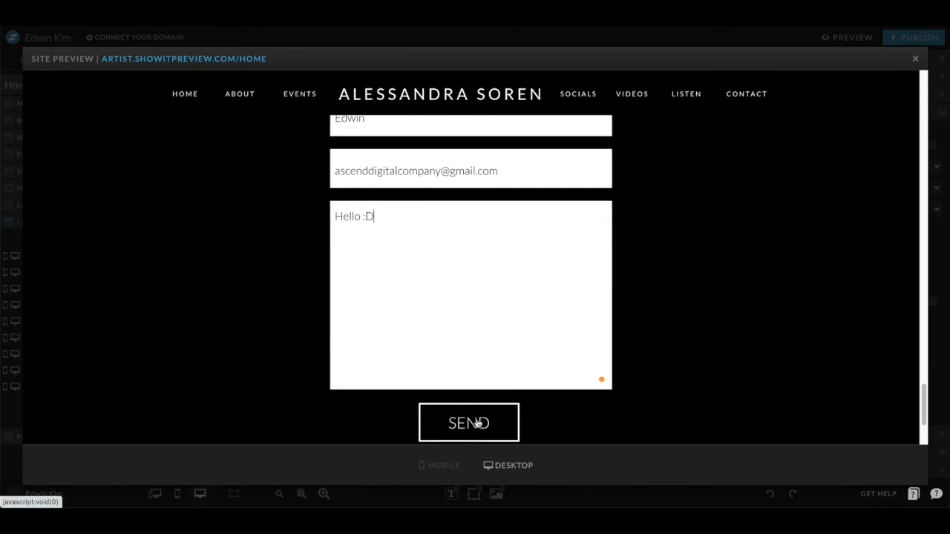
left_click(482, 422)
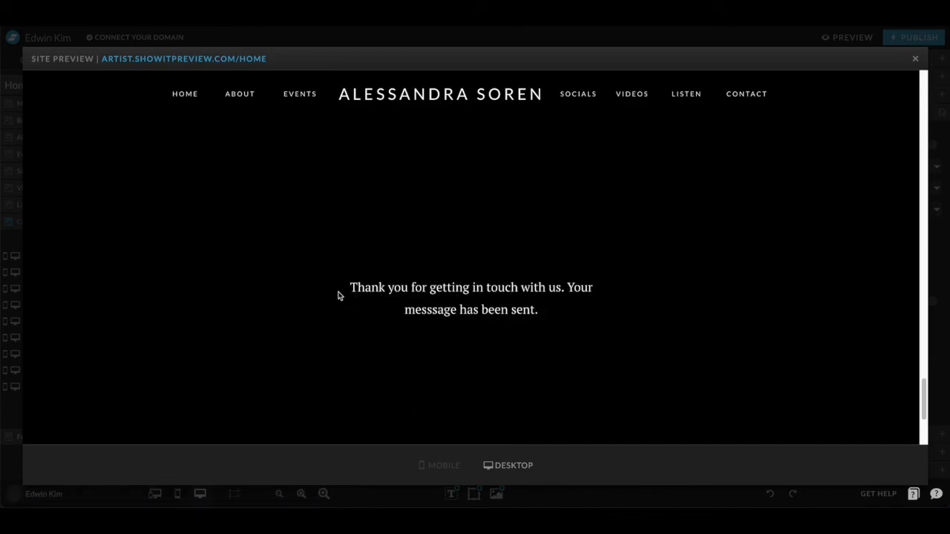